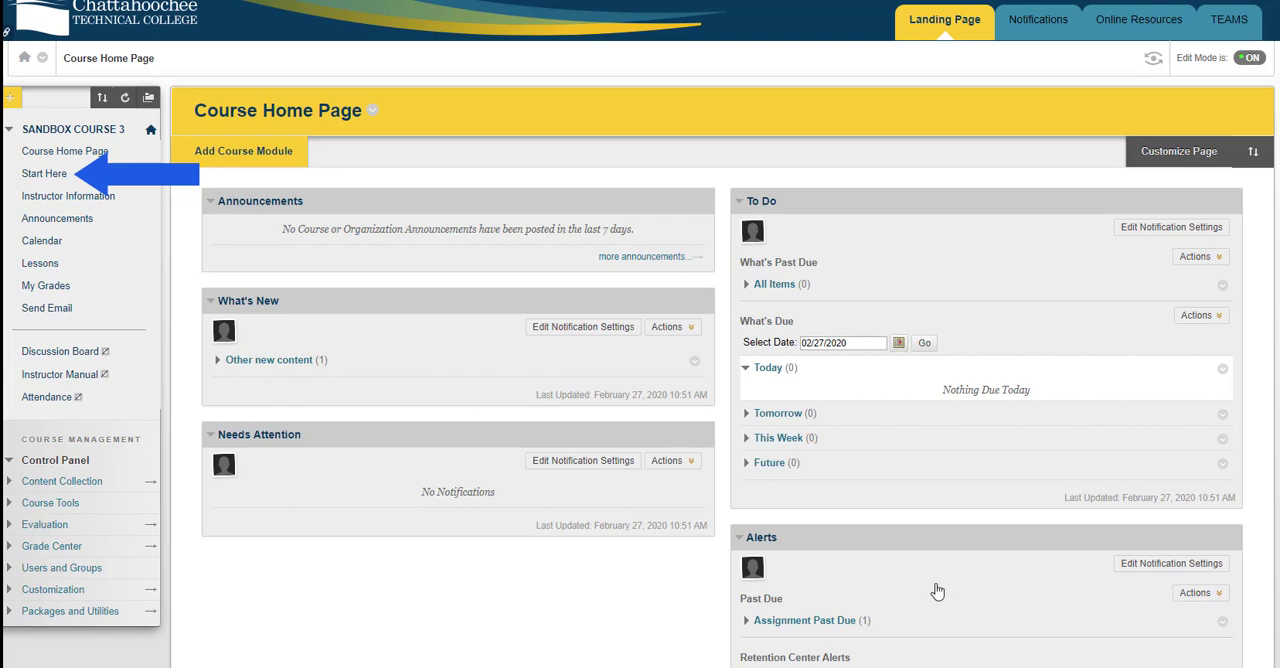
In Lessons, add an Adaptive Release rule to the Week 1 folder requiring at least one attempt on Test - No Show Test
{"action": "left_click", "coordinate": [42, 177]}
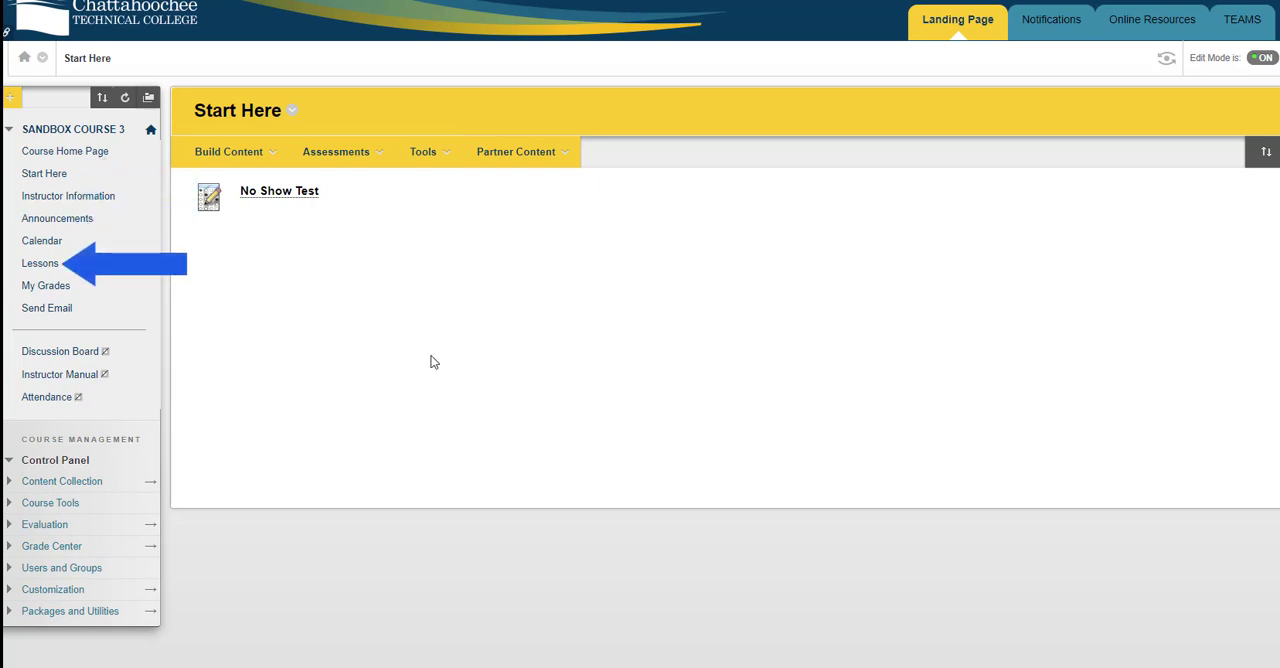
{"action": "left_click", "coordinate": [40, 264]}
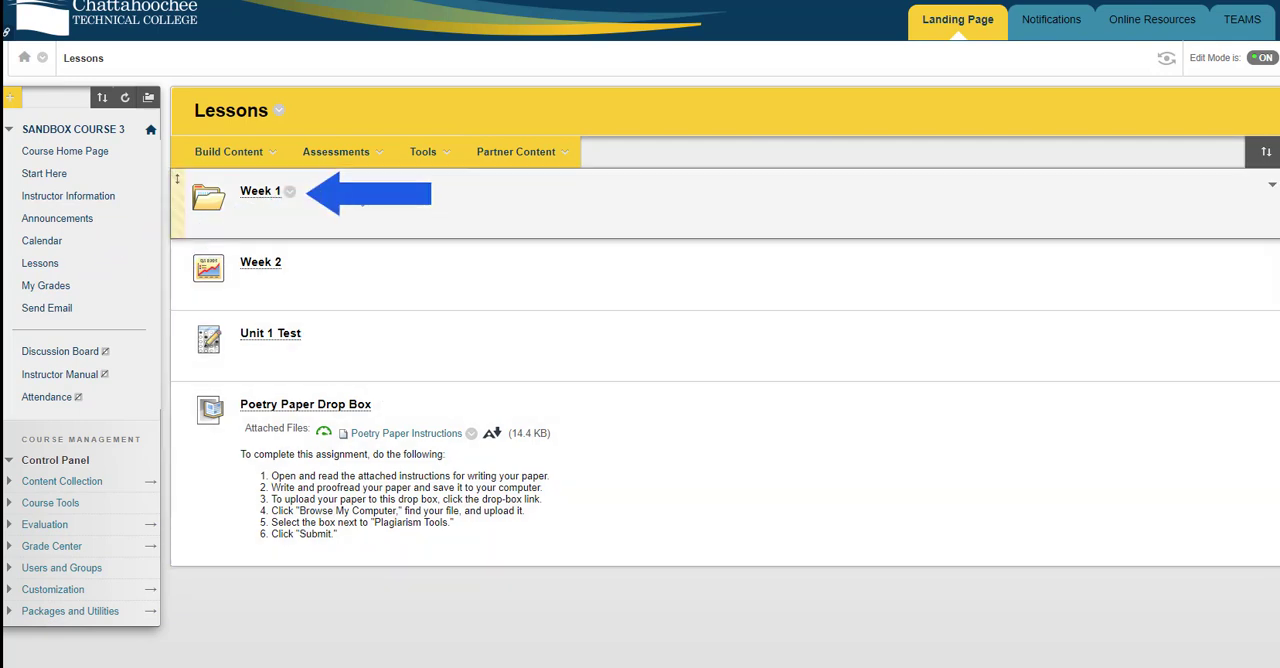
{"action": "left_click", "coordinate": [289, 193]}
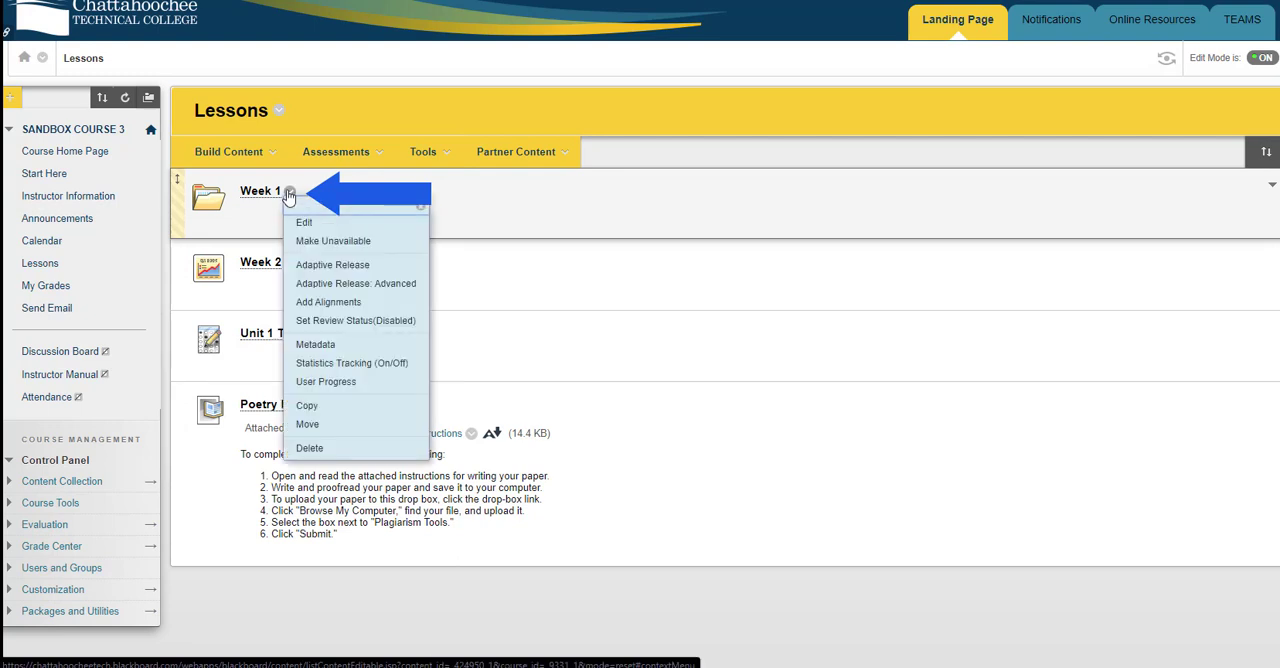
{"action": "left_click", "coordinate": [334, 265]}
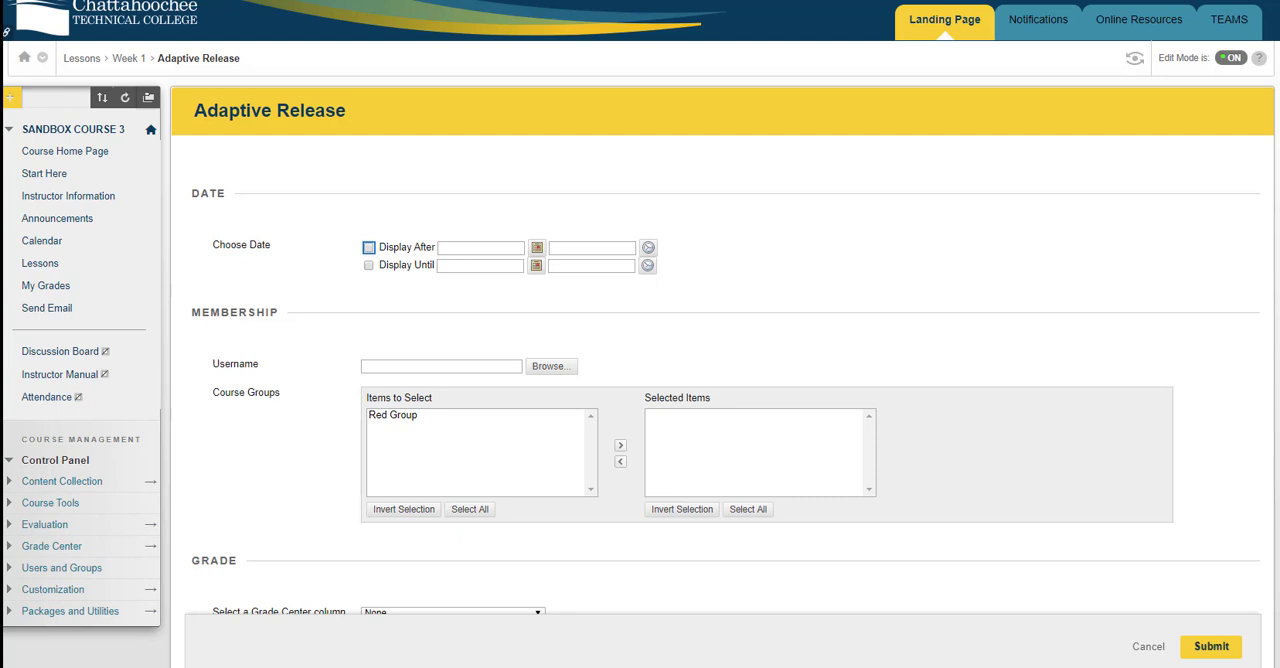
{"action": "scroll", "coordinate": [1256, 560], "scroll_direction": "down", "scroll_amount": 3}
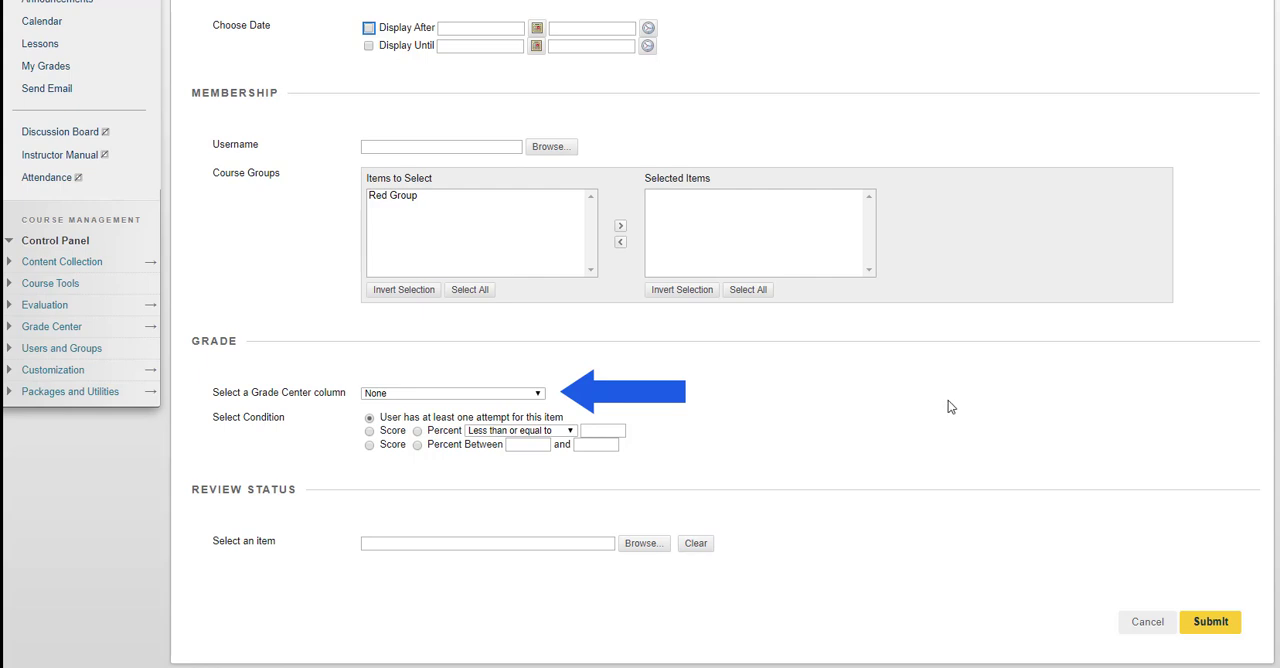
{"action": "left_click", "coordinate": [537, 394]}
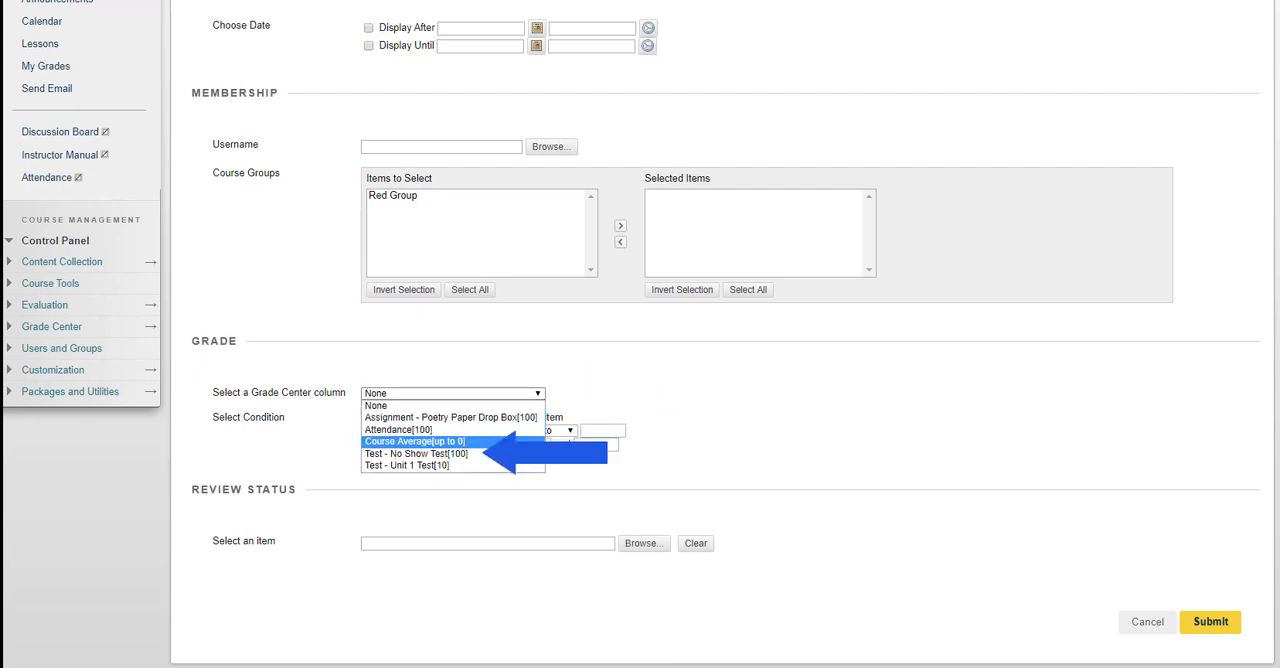
{"action": "left_click", "coordinate": [460, 454]}
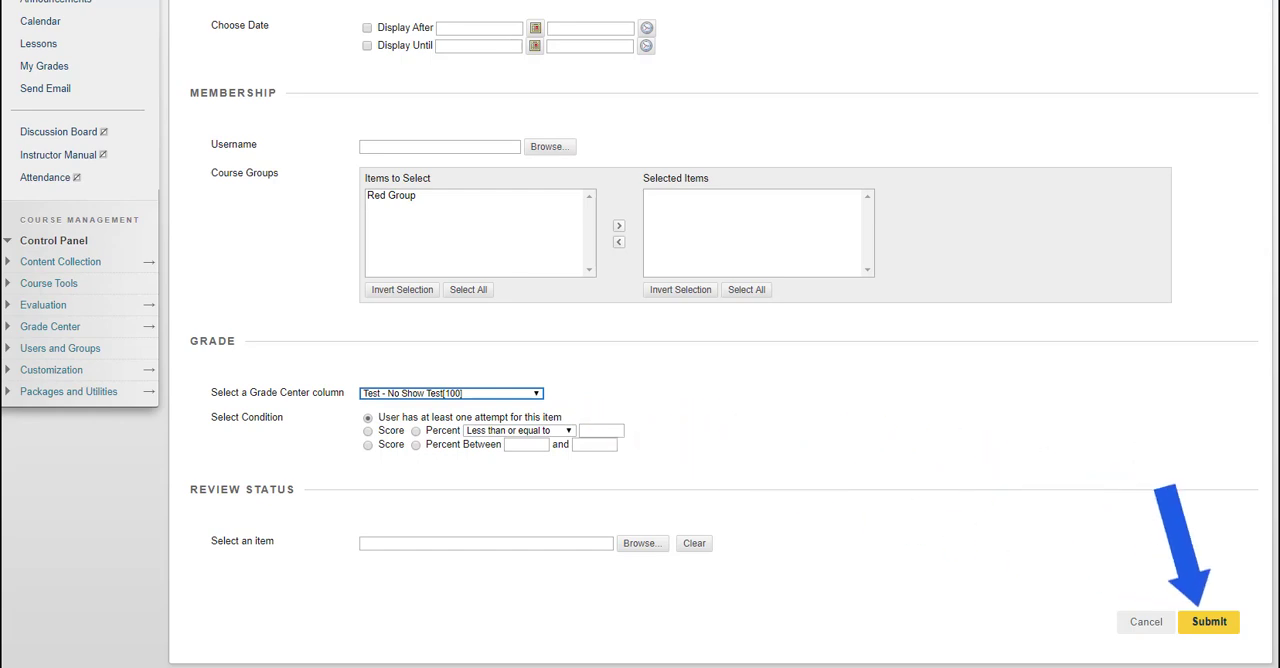
{"action": "left_click", "coordinate": [1210, 624]}
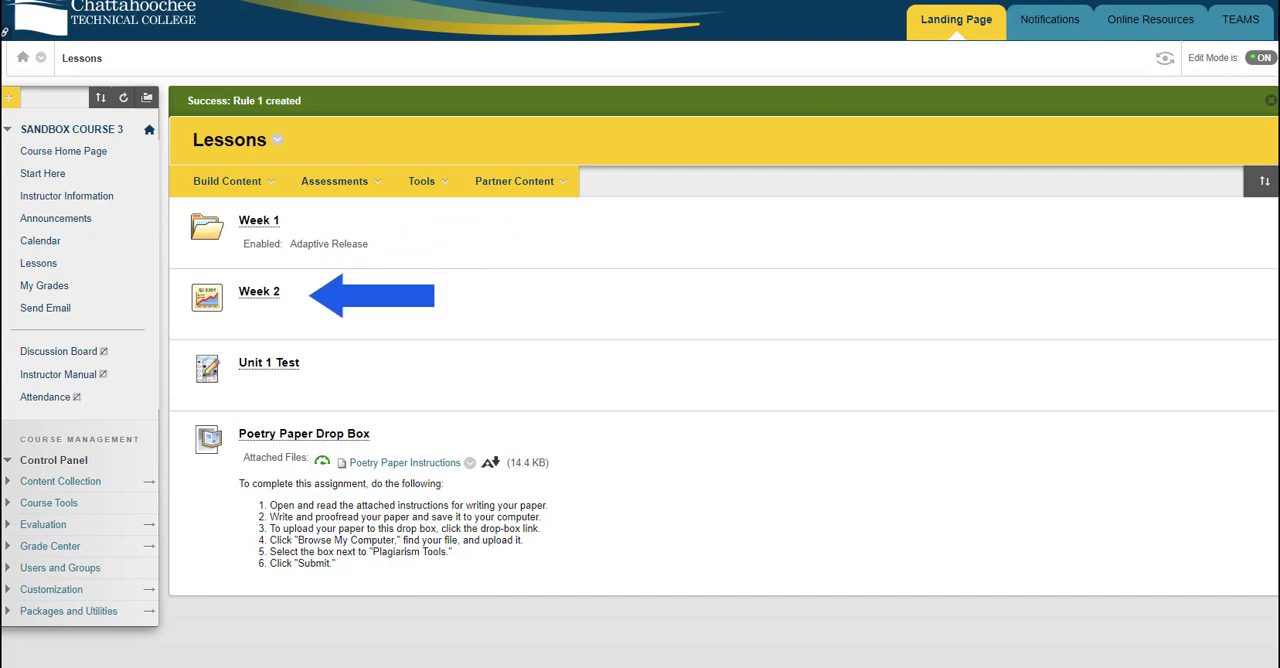
Add an Adaptive Release rule to the Week 2 item requiring at least one attempt on Test - No Show Test
{"action": "mouse_move", "coordinate": [449, 306]}
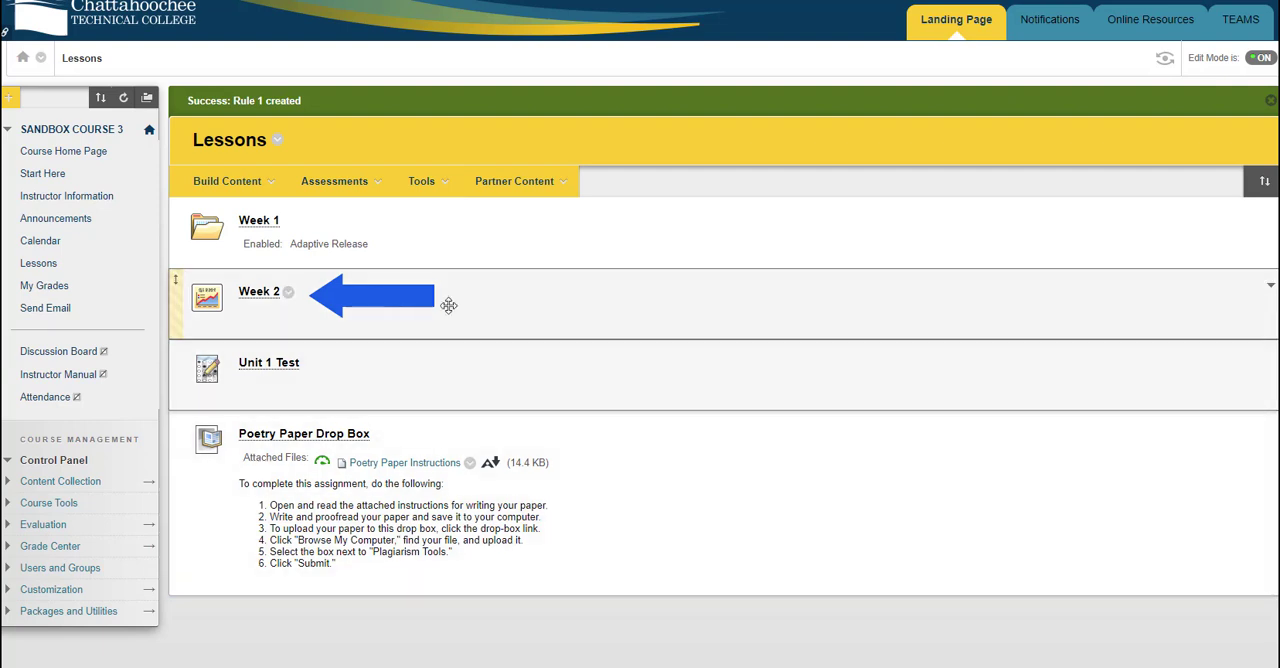
{"action": "left_click", "coordinate": [288, 294]}
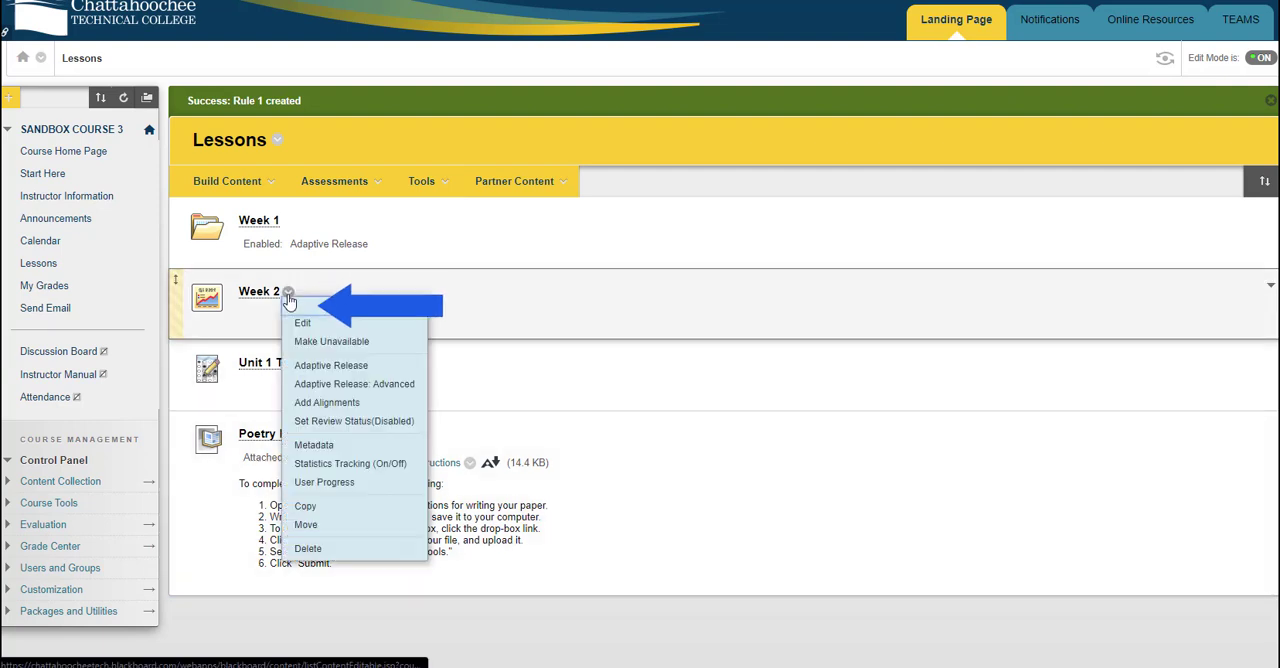
{"action": "left_click", "coordinate": [331, 365]}
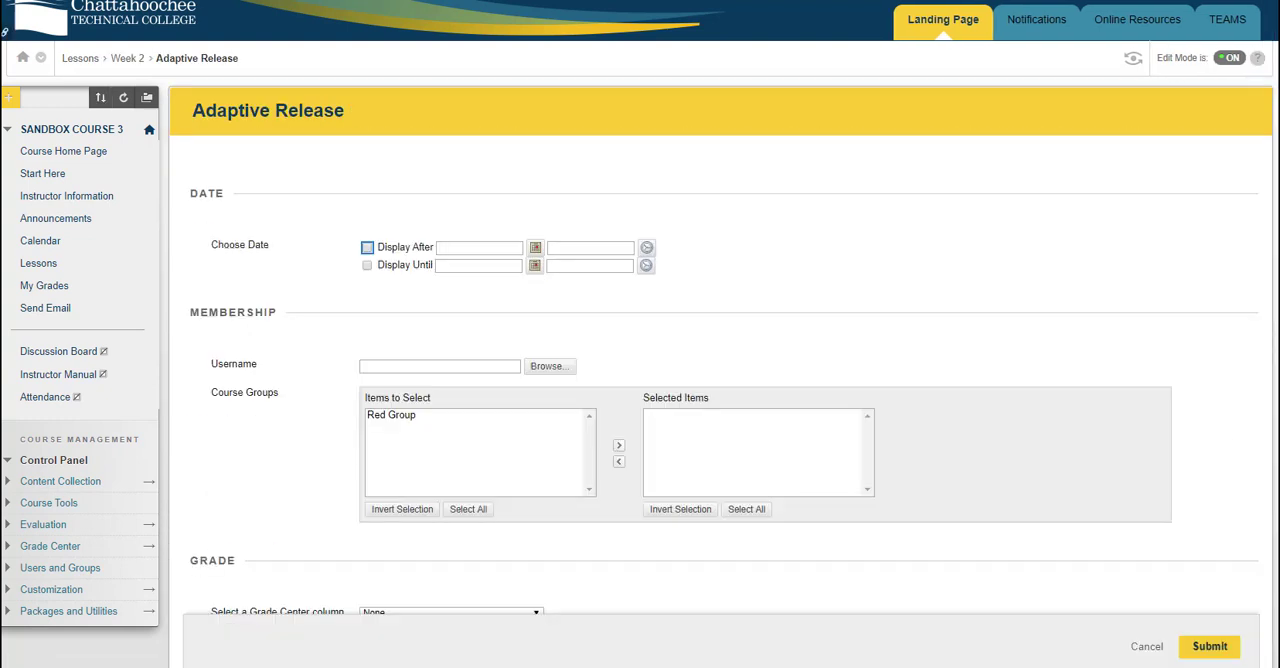
{"action": "scroll", "coordinate": [720, 400], "scroll_direction": "down", "scroll_amount": 2}
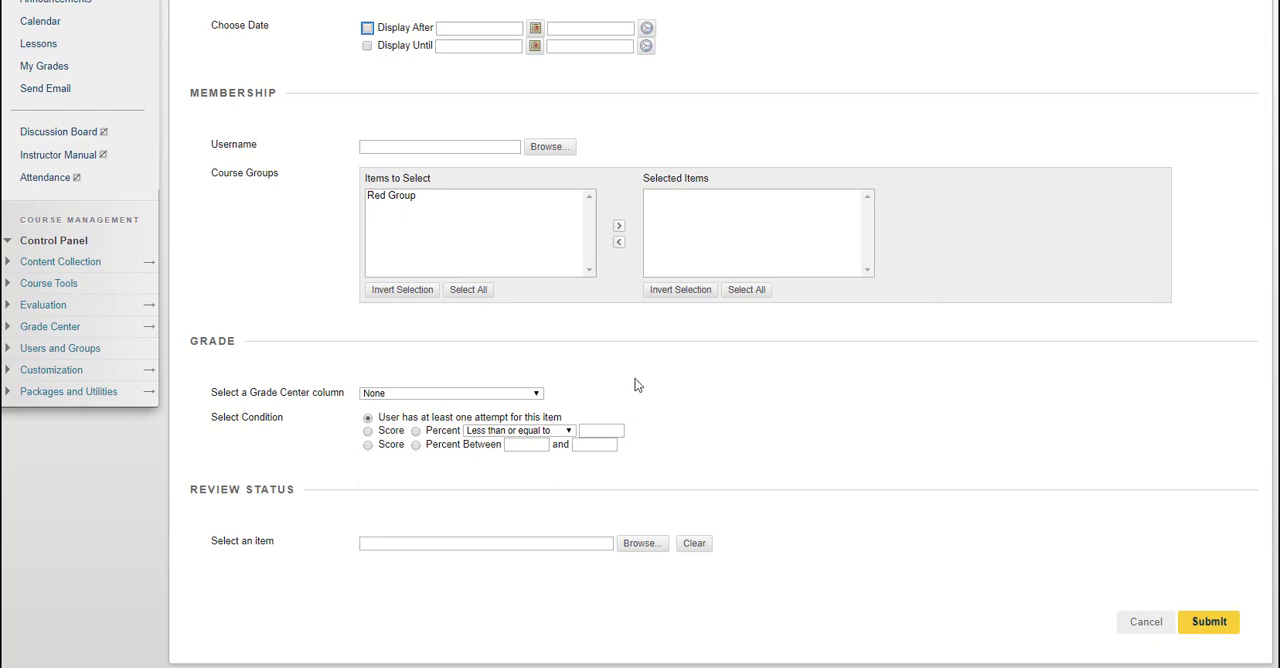
{"action": "left_click", "coordinate": [535, 394]}
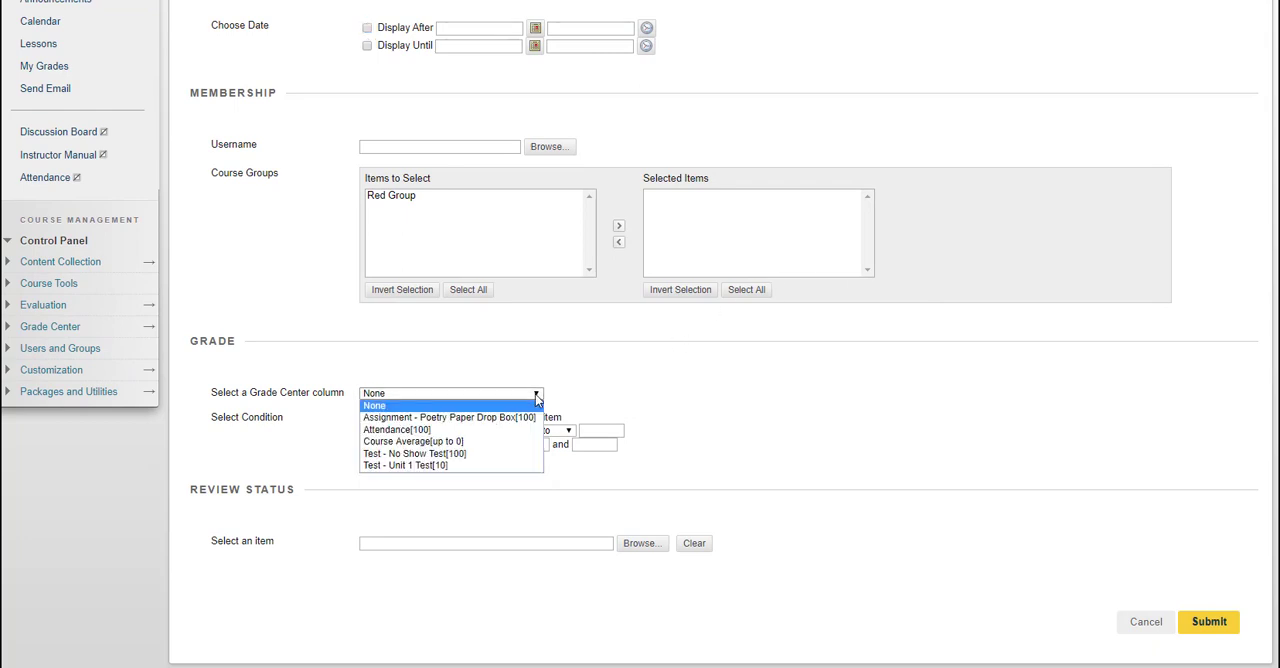
{"action": "left_click", "coordinate": [515, 458]}
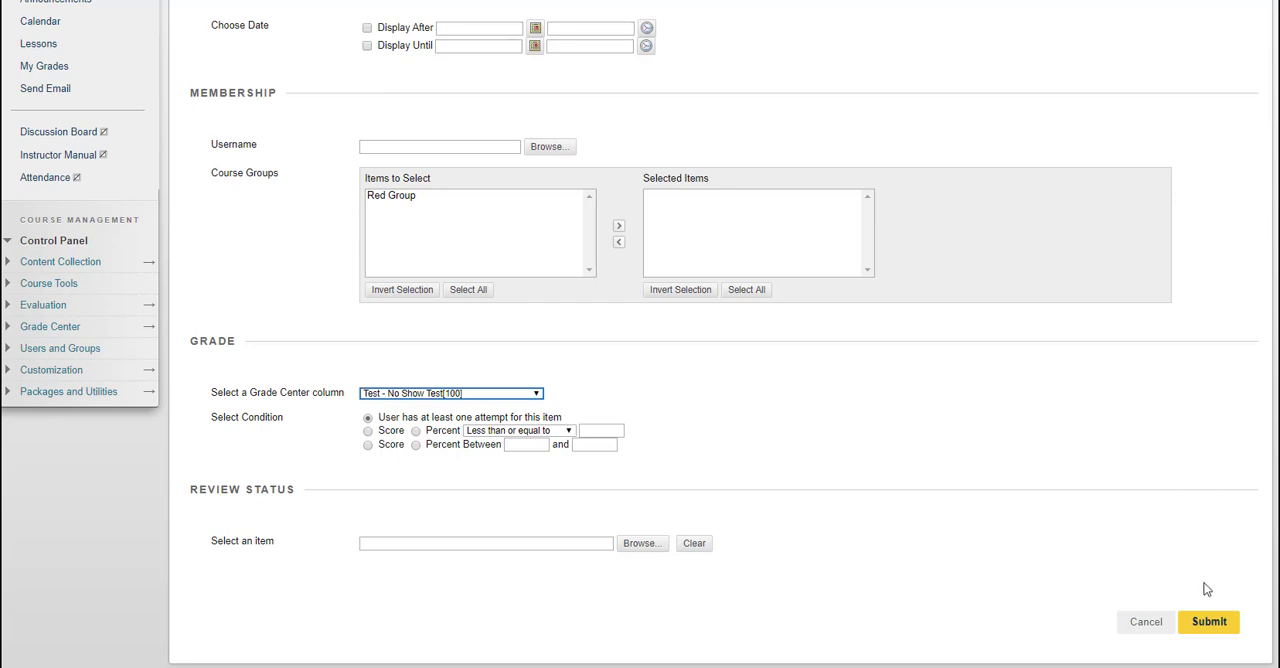
{"action": "left_click", "coordinate": [1216, 618]}
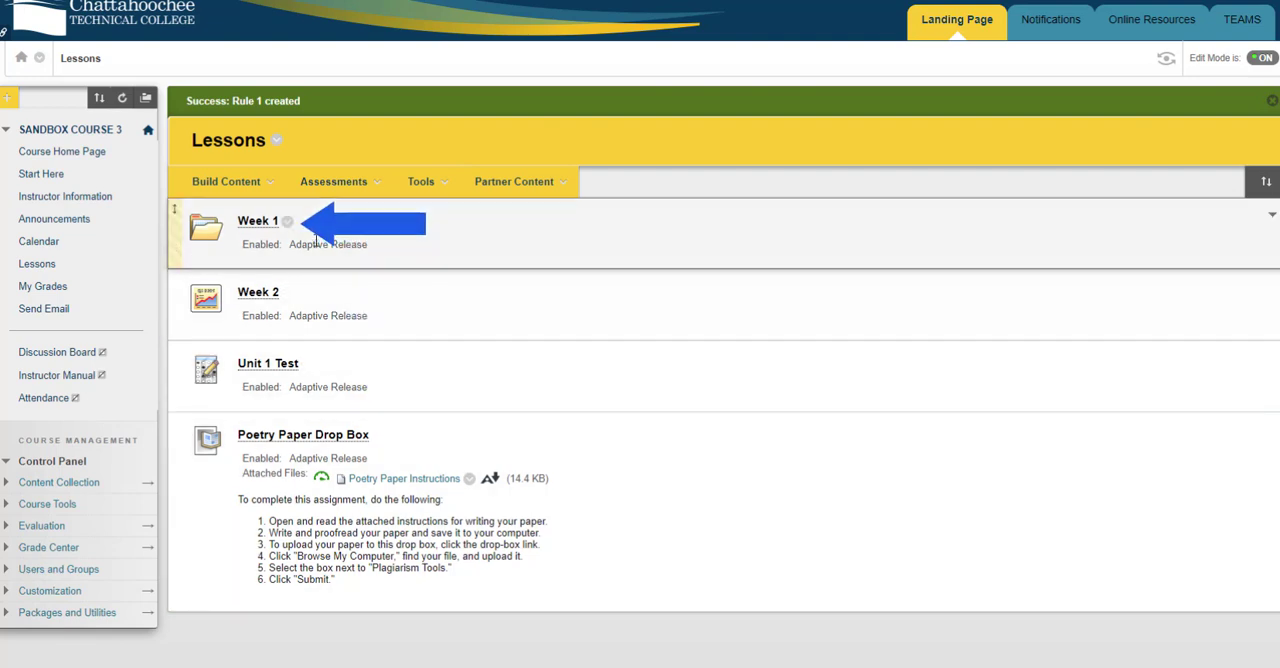
Inspect the grade criterion of Rule 1 in the Week 1 folder's advanced Adaptive Release settings, cancel the edit and return to Lessons
{"action": "left_click", "coordinate": [287, 222]}
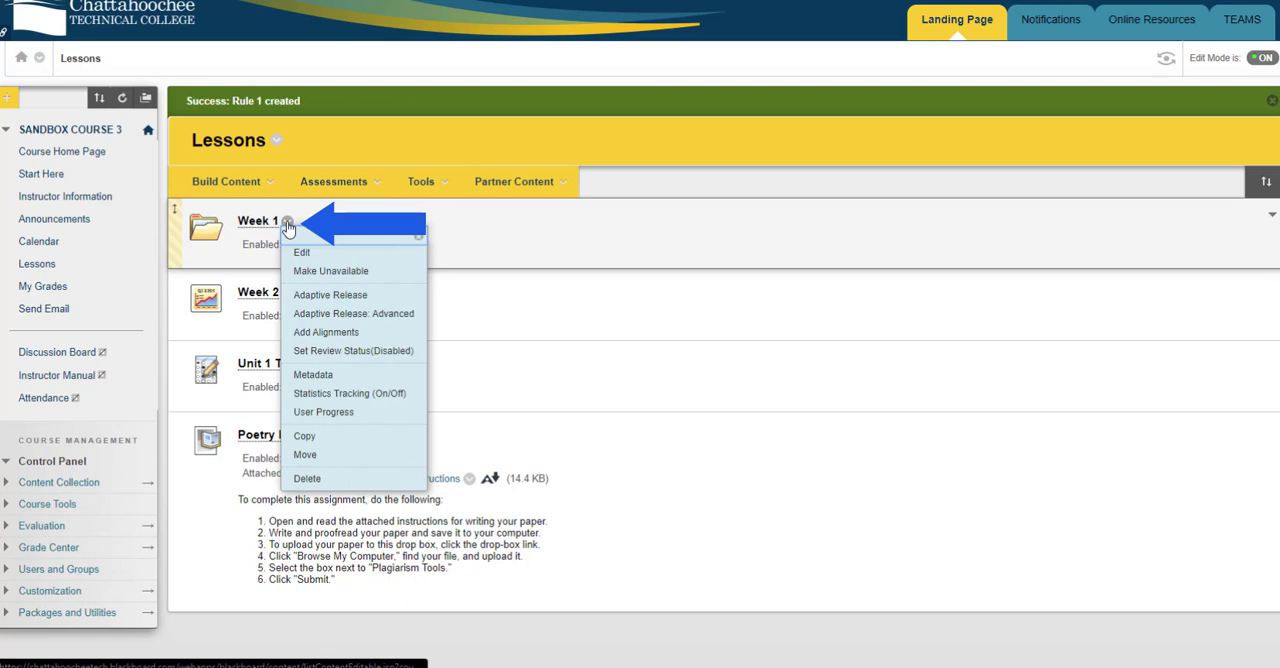
{"action": "left_click", "coordinate": [349, 313]}
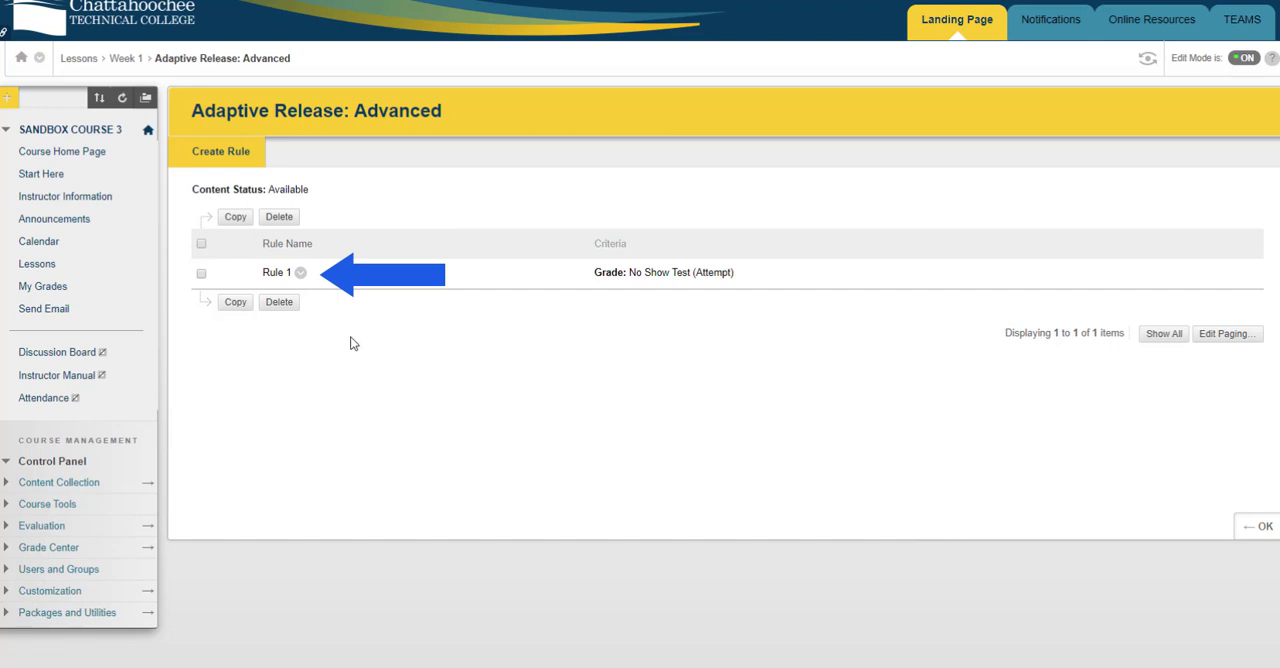
{"action": "left_click", "coordinate": [301, 275]}
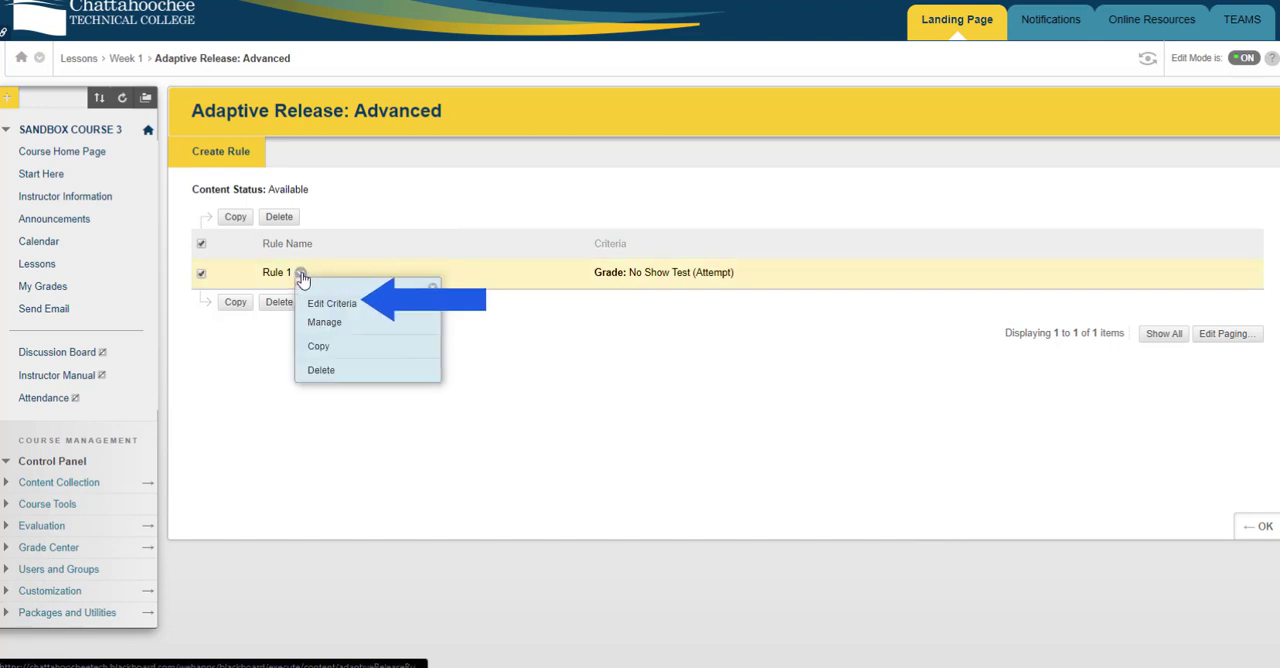
{"action": "left_click", "coordinate": [333, 304]}
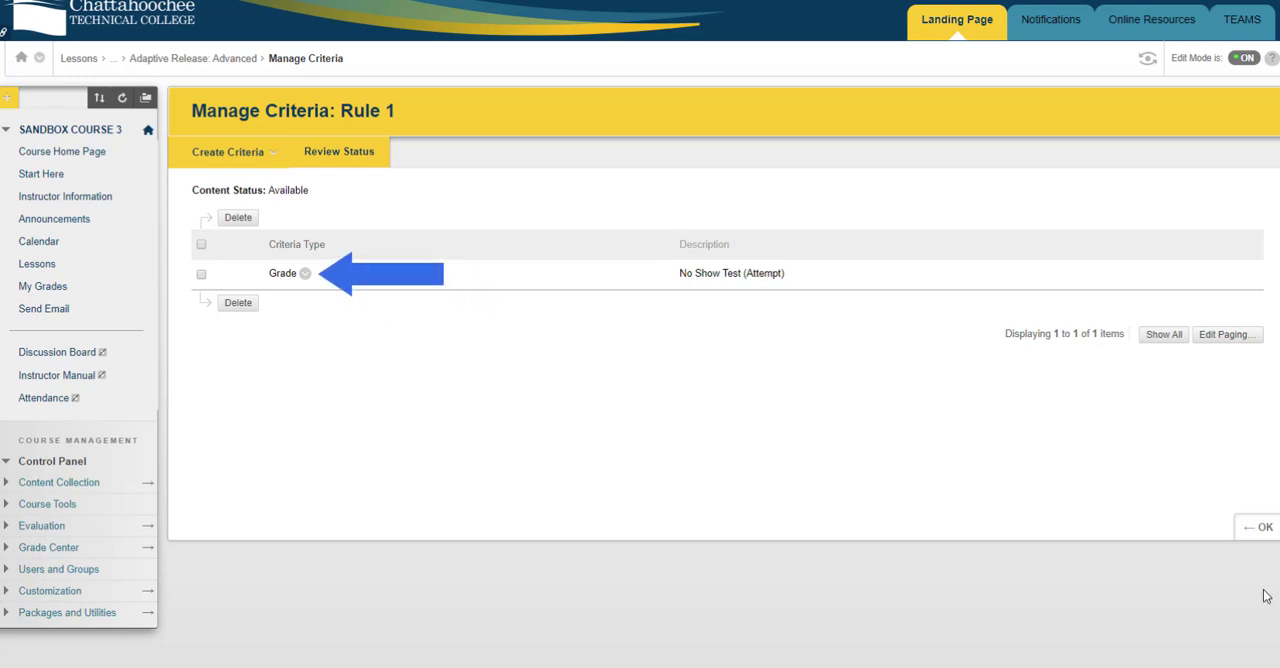
{"action": "left_click", "coordinate": [306, 275]}
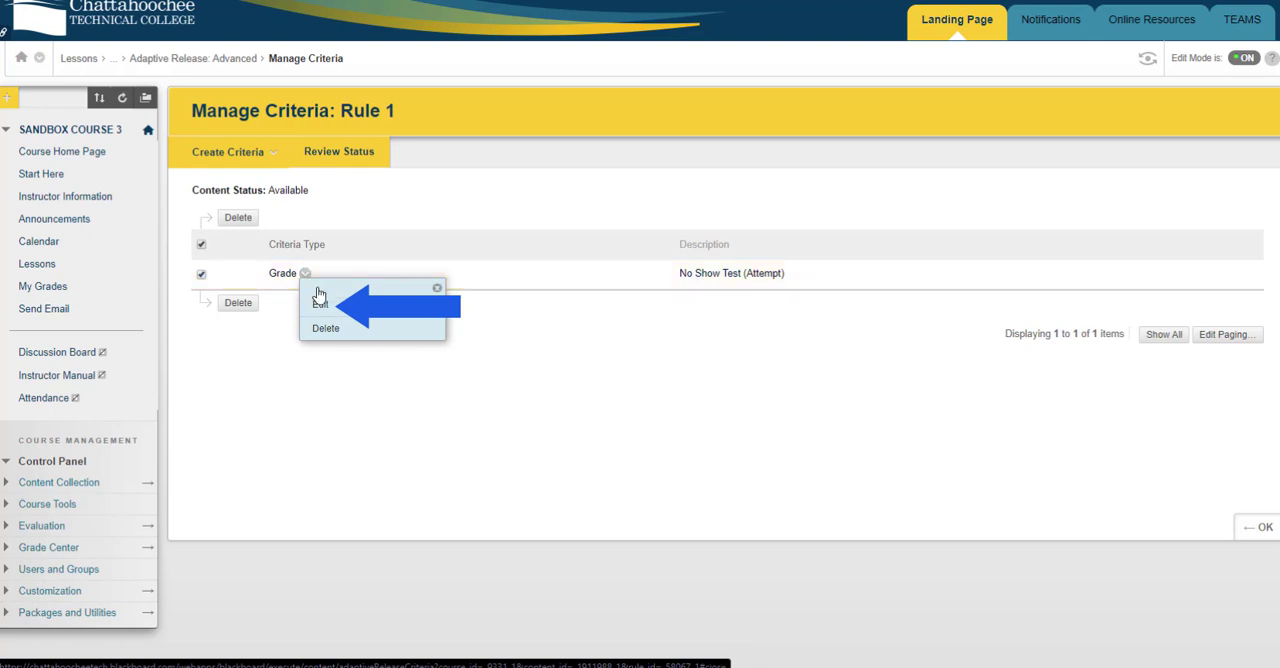
{"action": "left_click", "coordinate": [320, 304]}
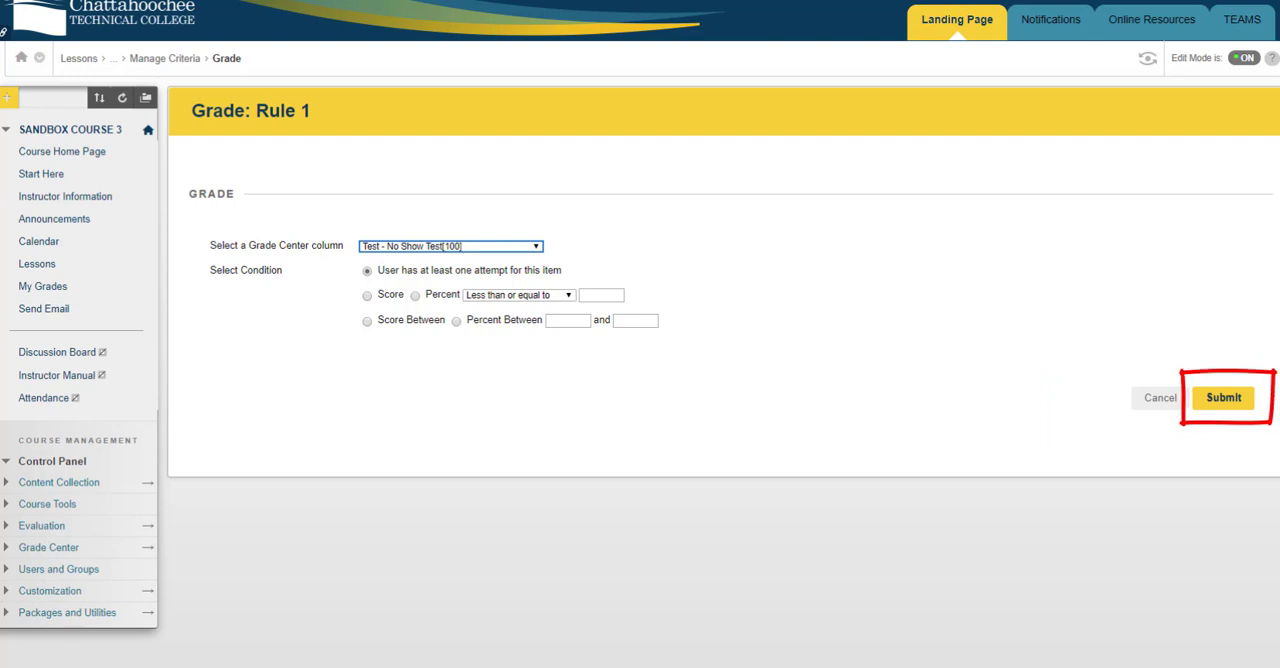
{"action": "left_click", "coordinate": [1160, 400]}
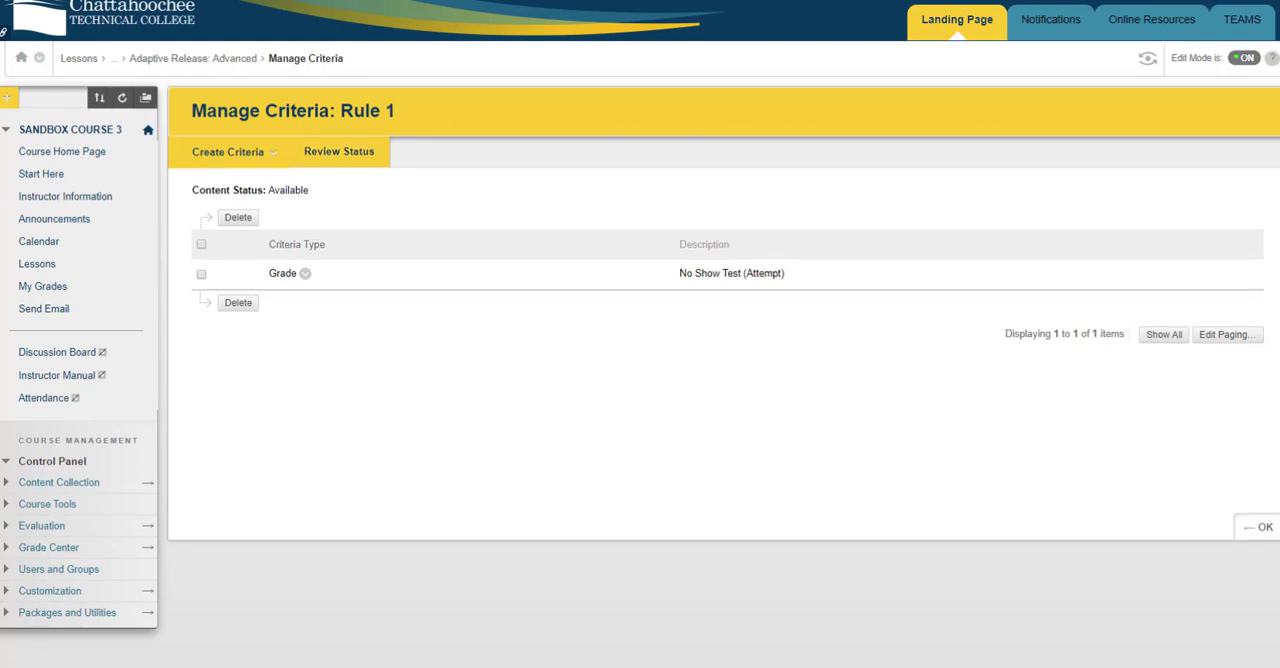
{"action": "left_click", "coordinate": [1263, 530]}
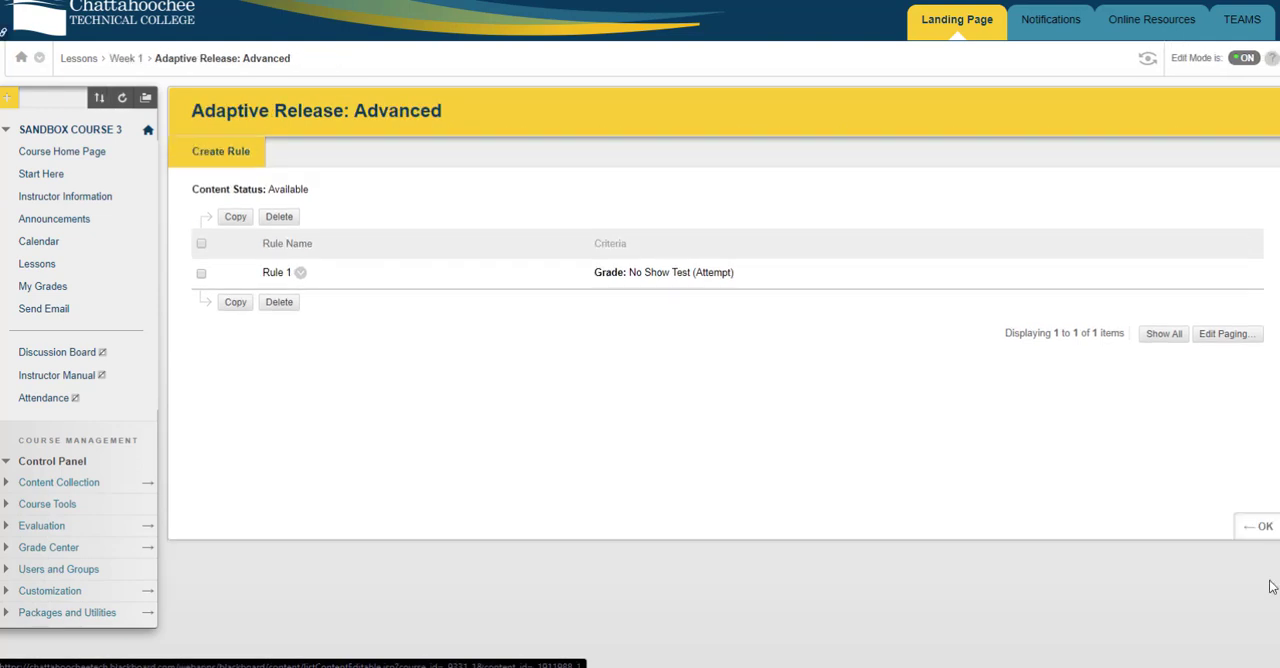
{"action": "left_click", "coordinate": [1260, 527]}
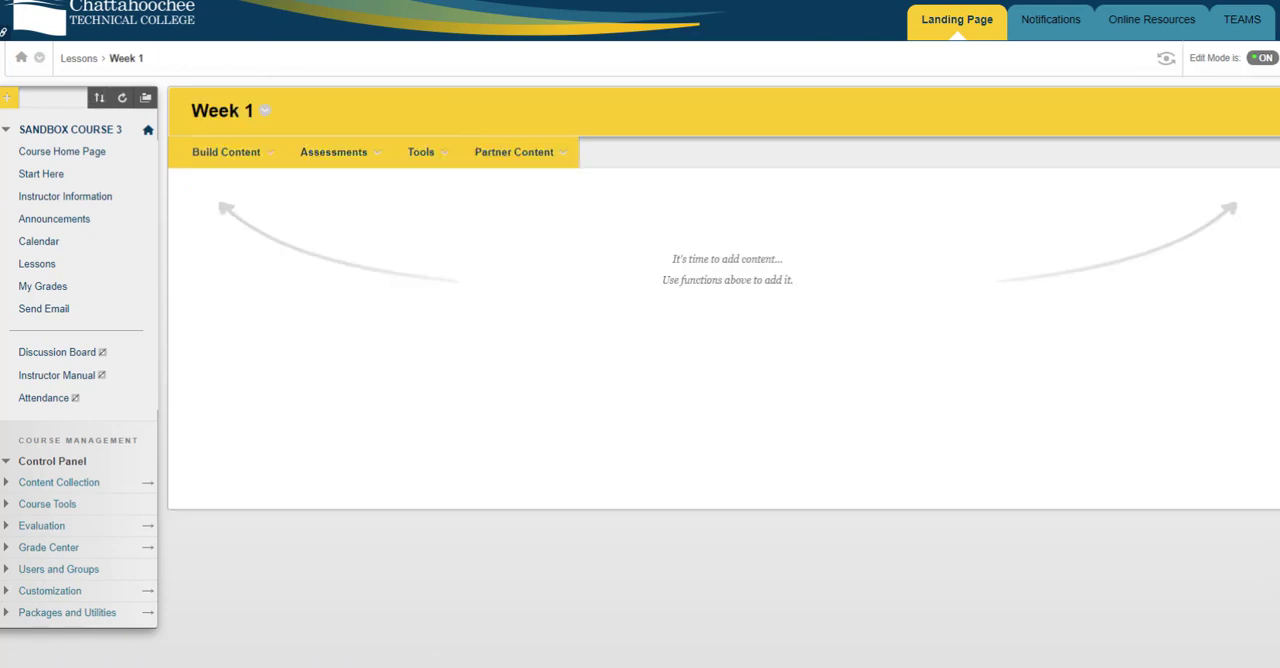
{"action": "left_click", "coordinate": [38, 265]}
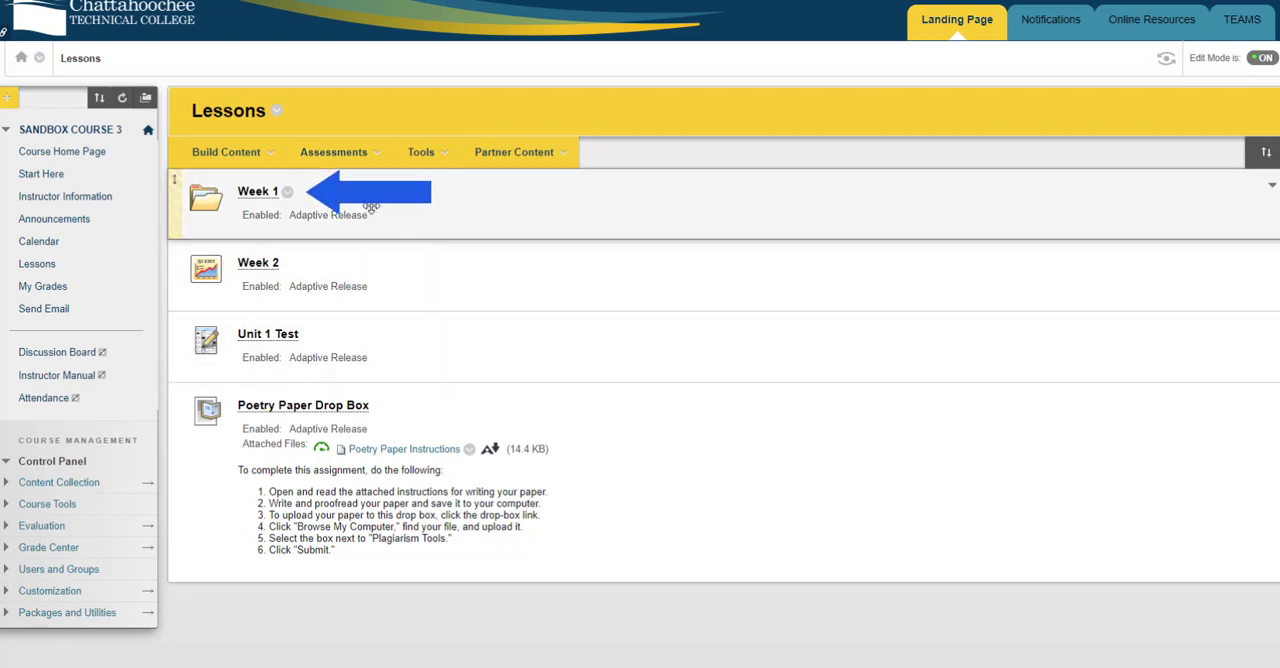
Select Rule 1 in the Week 1 folder's advanced Adaptive Release rules, leaving for Lessons without deleting or copying it
{"action": "left_click", "coordinate": [287, 193]}
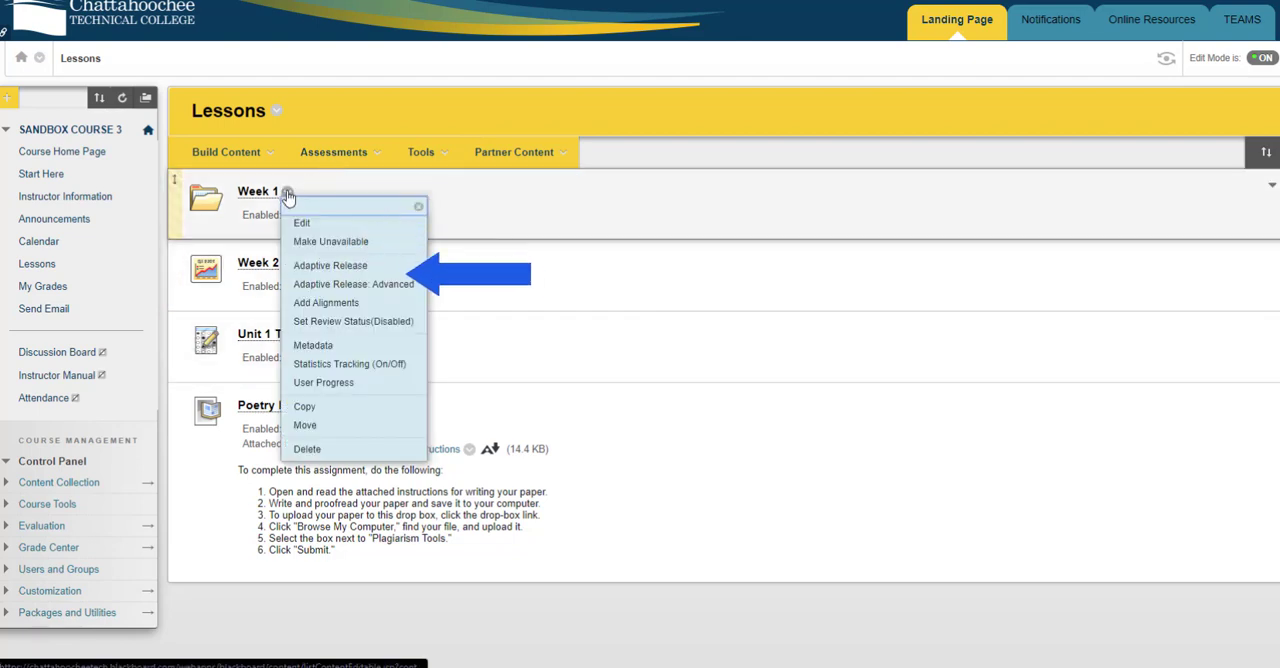
{"action": "left_click", "coordinate": [352, 286]}
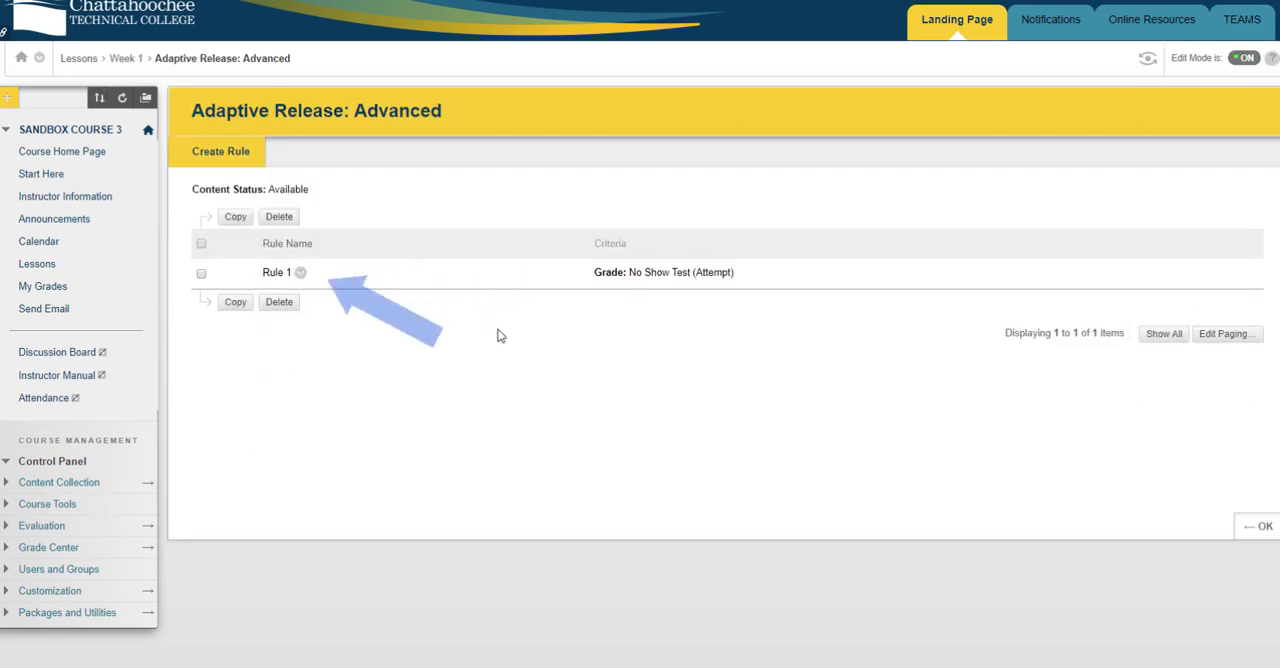
{"action": "left_click", "coordinate": [202, 274]}
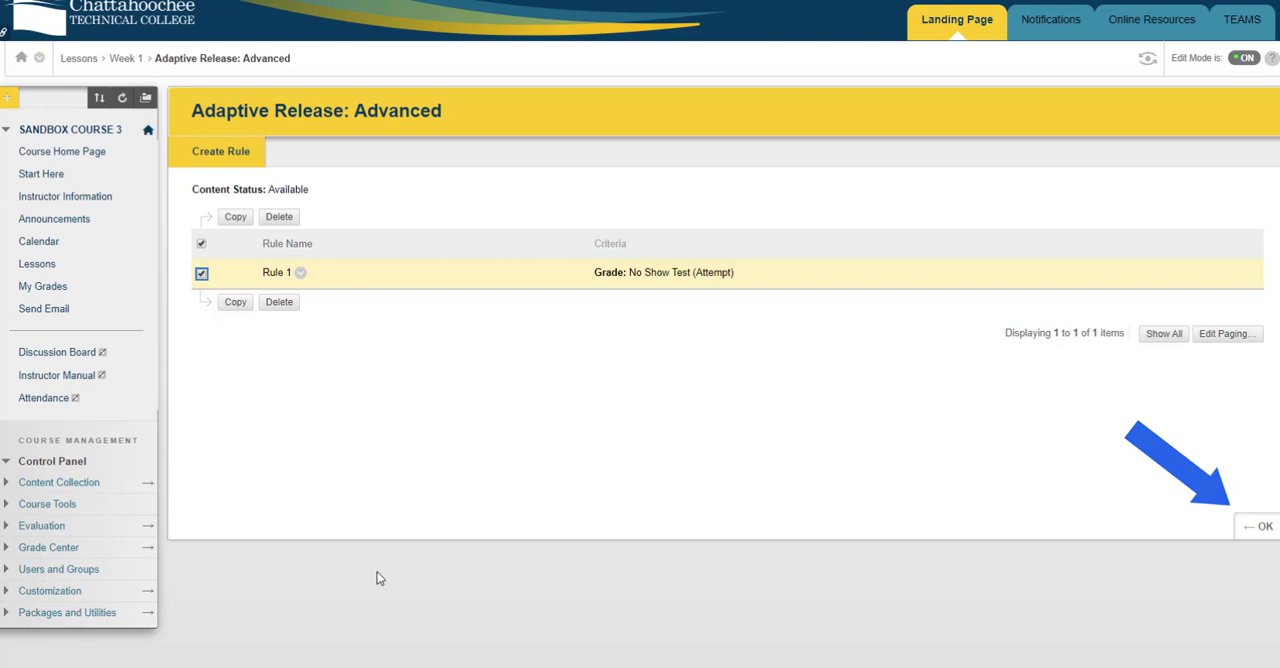
{"action": "left_click", "coordinate": [34, 266]}
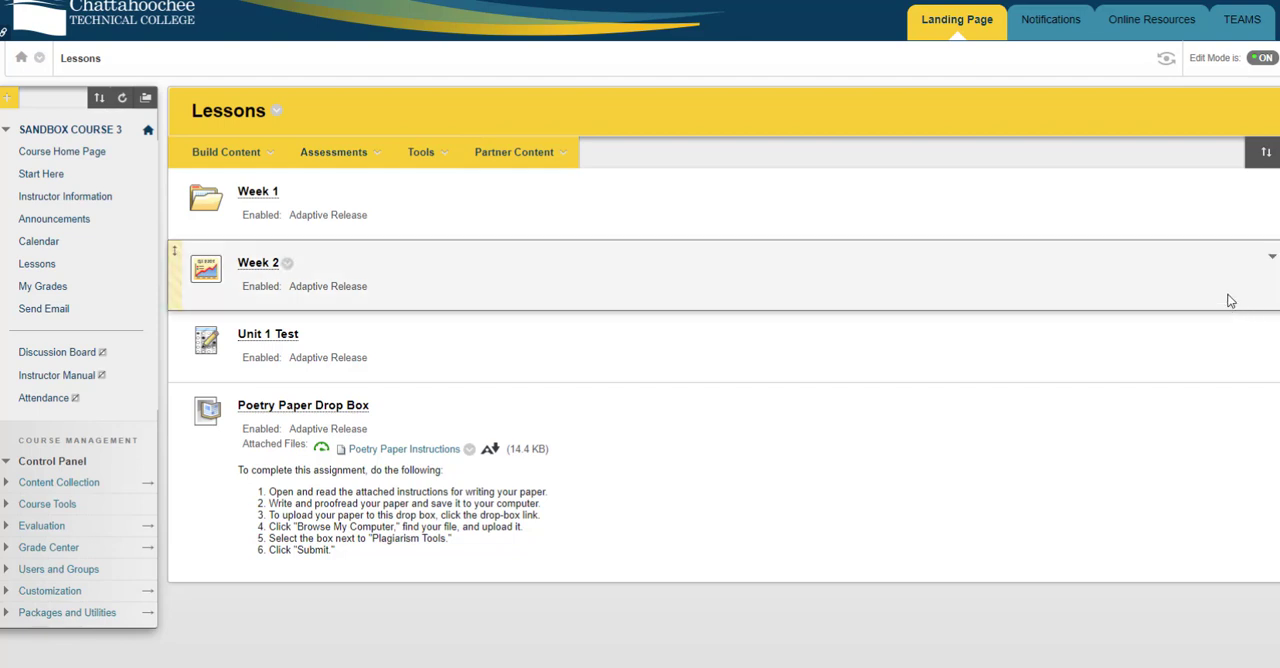
Enter Student Preview and view the Lessons area as a student
{"action": "left_click", "coordinate": [1166, 62]}
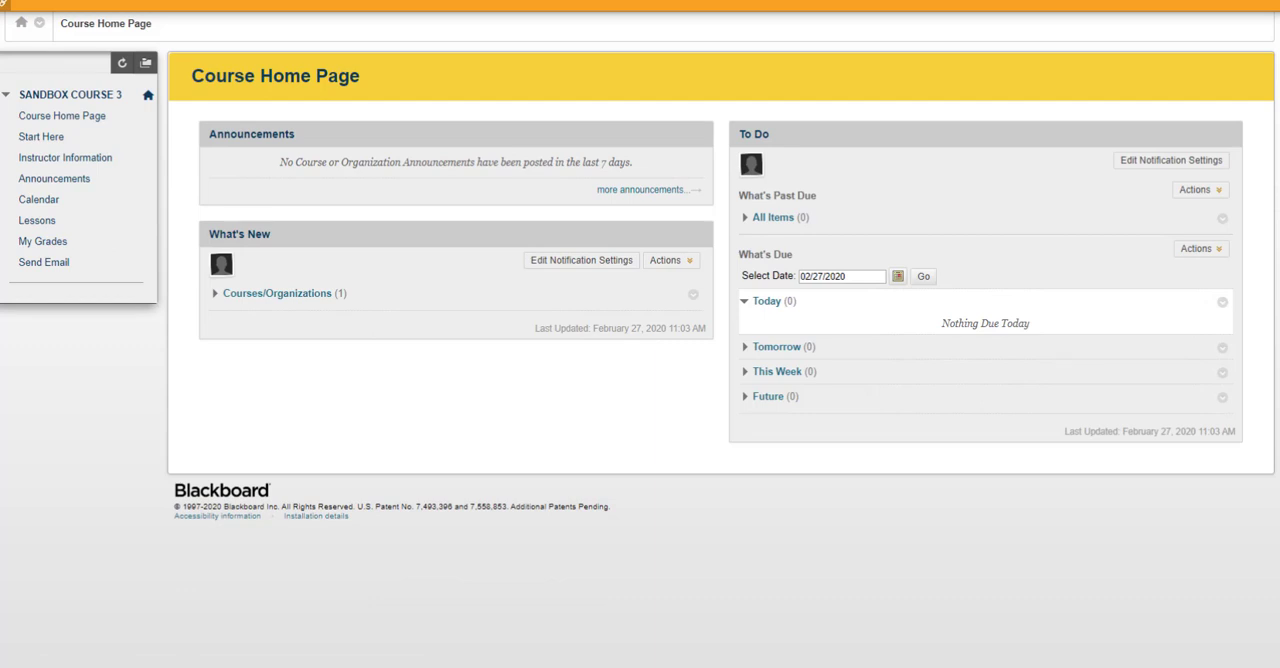
{"action": "left_click", "coordinate": [37, 221]}
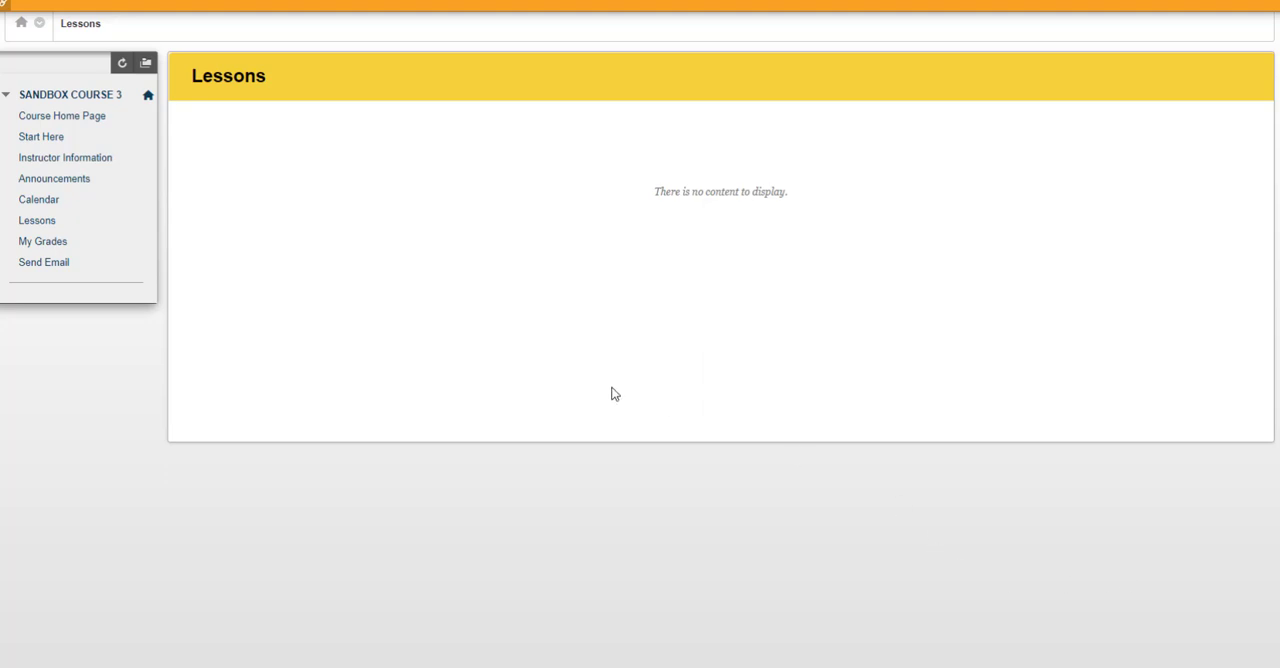
Take the No Show Test from Start Here, answering True to the syllabus question, and submit it
{"action": "left_click", "coordinate": [40, 138]}
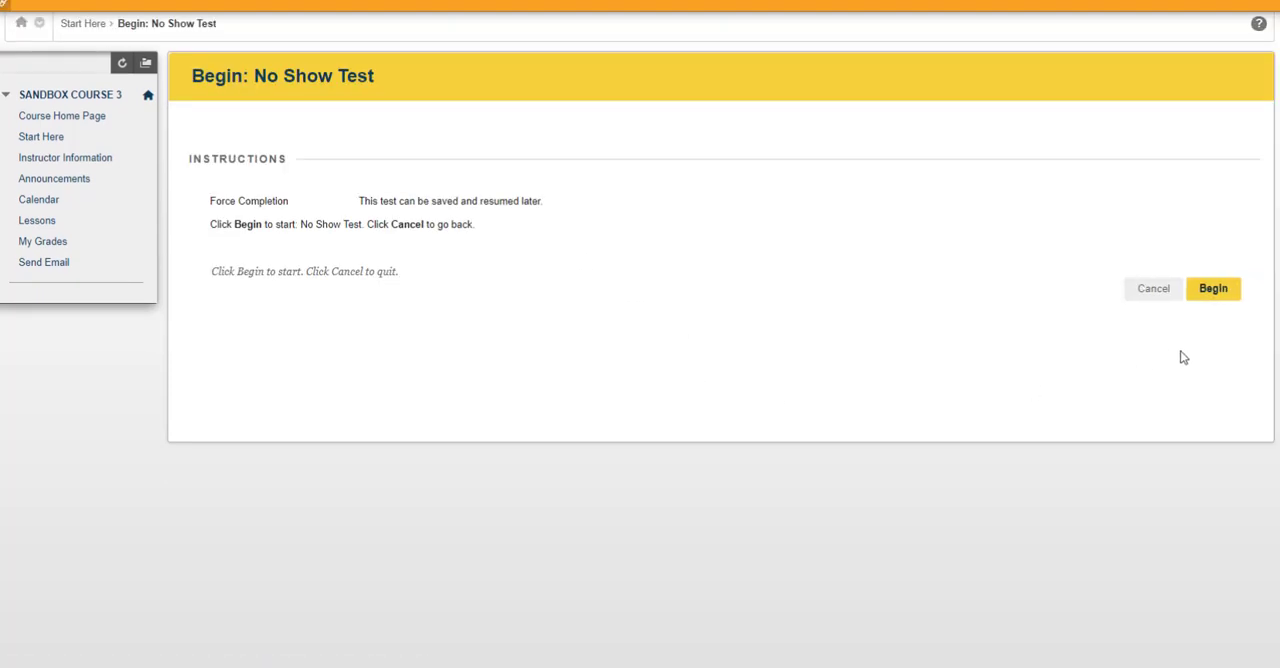
{"action": "left_click", "coordinate": [1213, 289]}
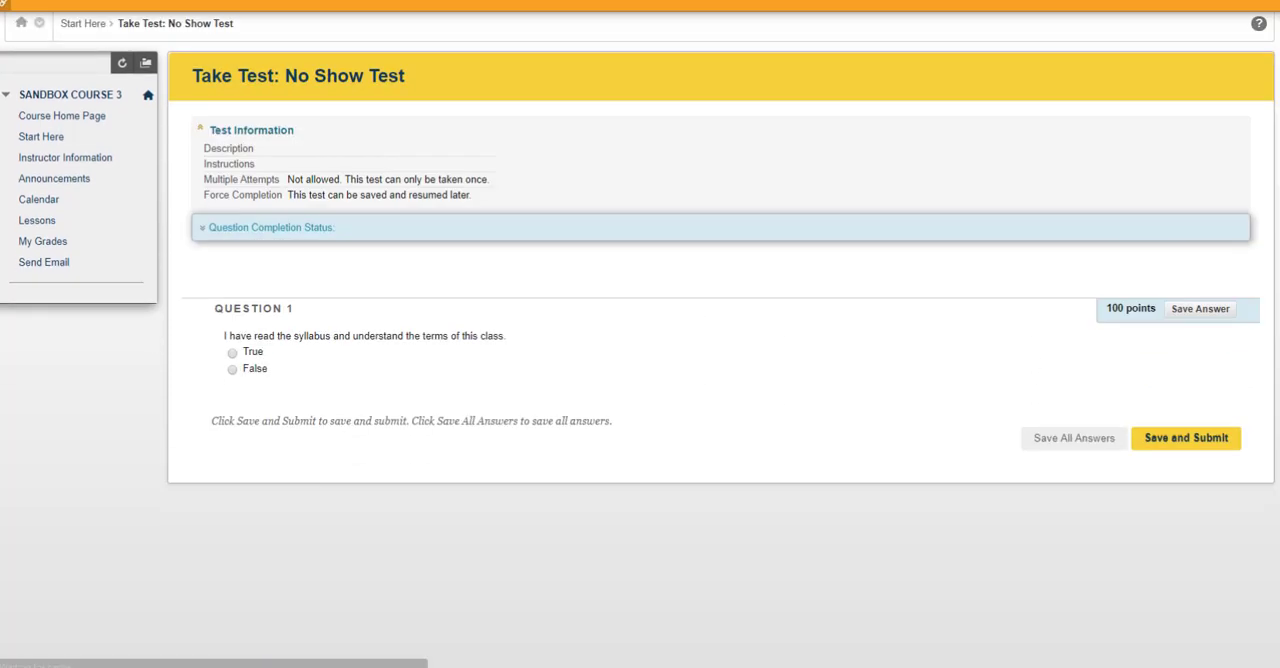
{"action": "left_click", "coordinate": [232, 353]}
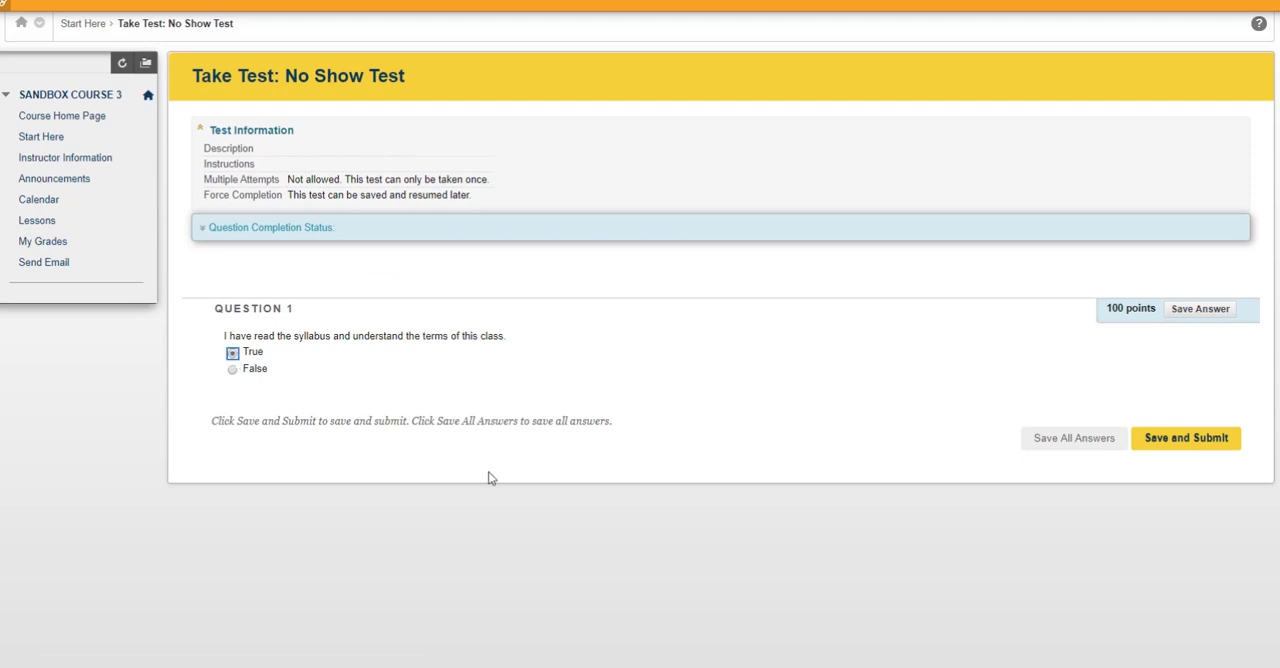
{"action": "left_click", "coordinate": [1180, 438]}
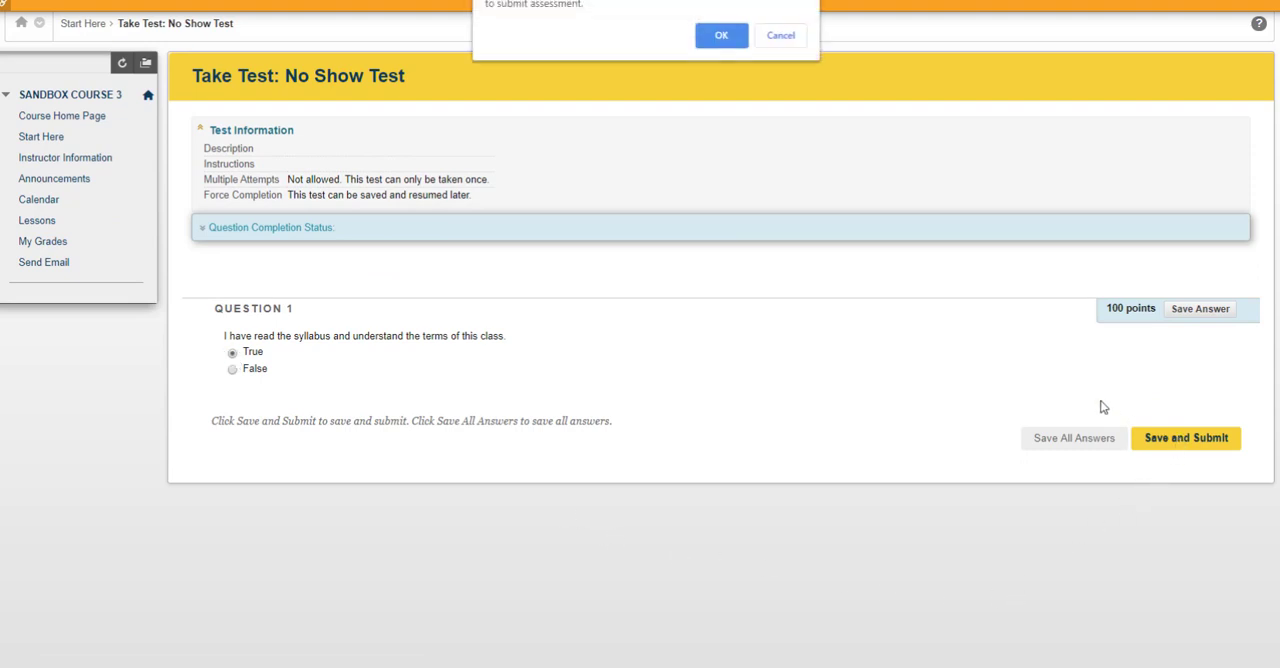
{"action": "left_click", "coordinate": [722, 35]}
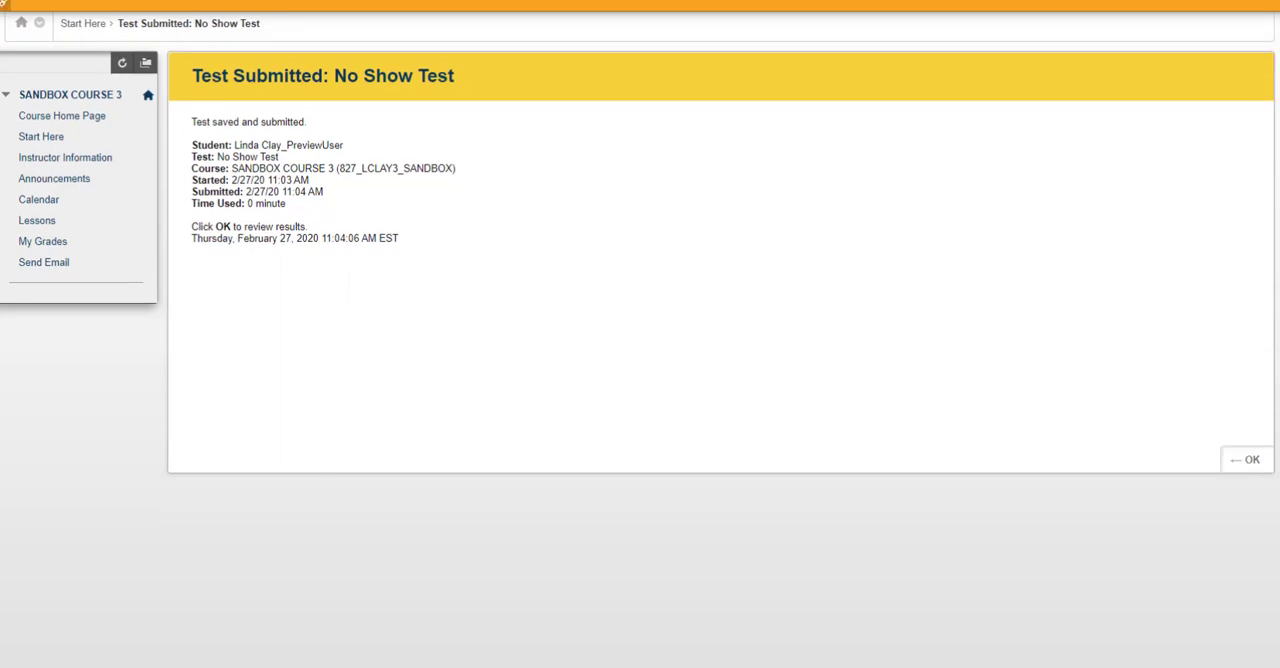
Review the No Show Test submission and check the Lessons area again as a student
{"action": "left_click", "coordinate": [1250, 461]}
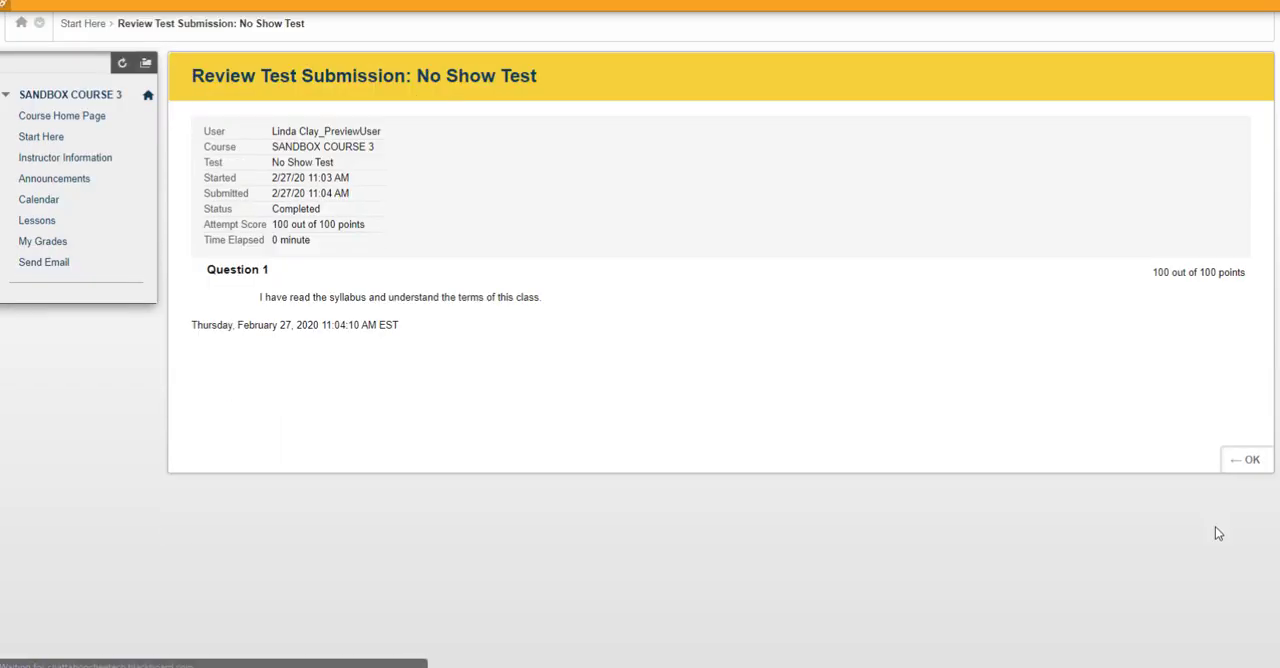
{"action": "left_click", "coordinate": [1250, 462]}
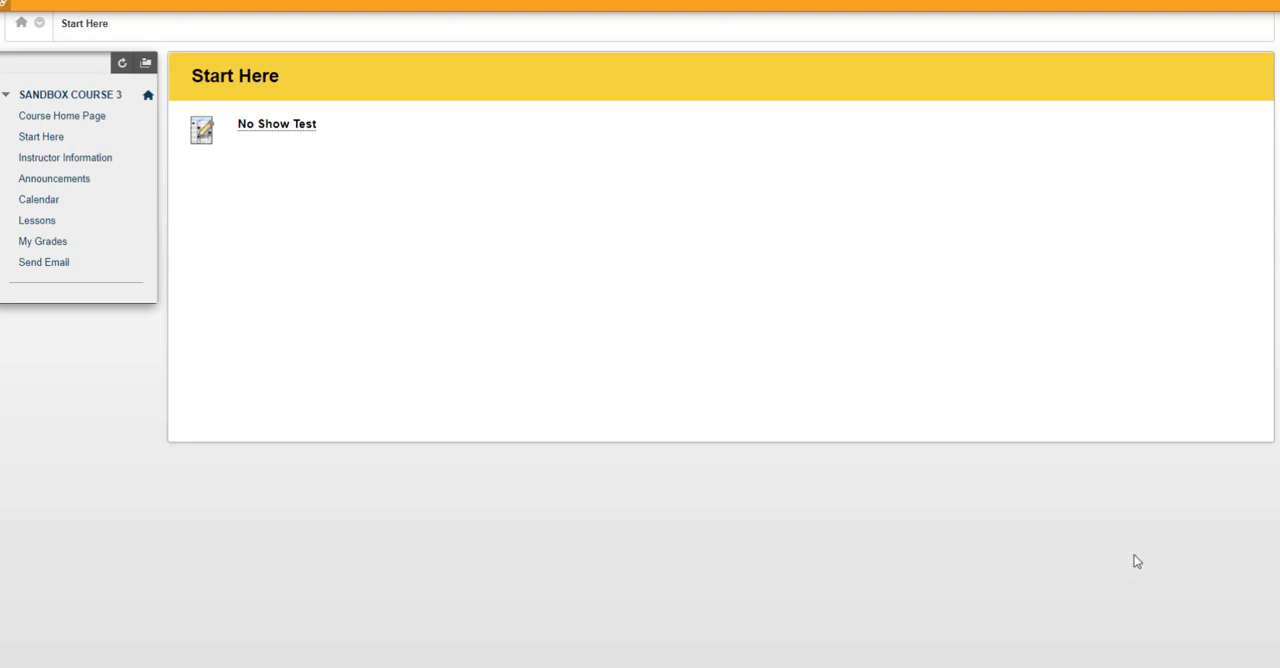
{"action": "left_click", "coordinate": [37, 222]}
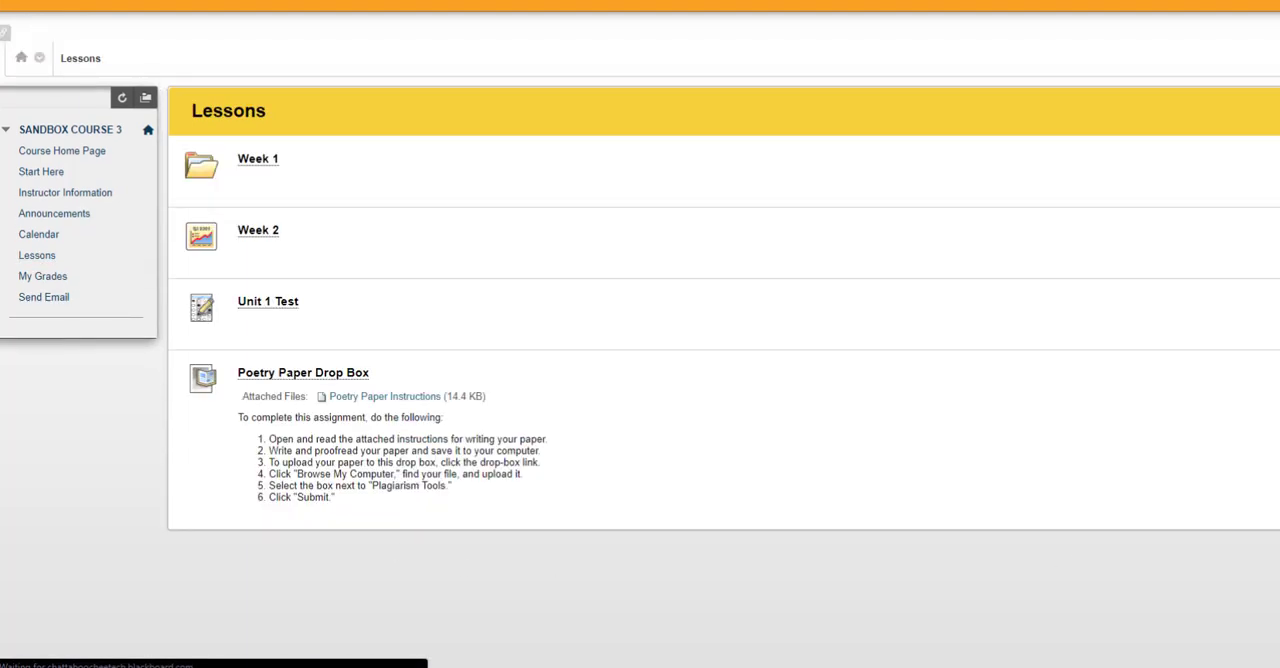